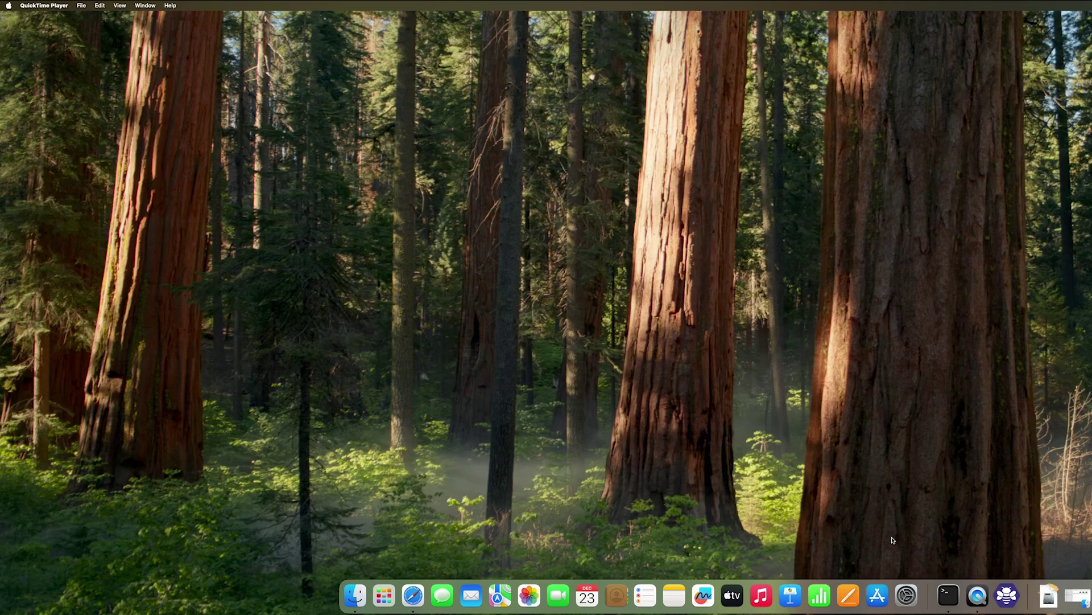
# - Run avbutil --controller in Terminal, which reports avbutil version 1320.3
pyautogui.click(948, 595)
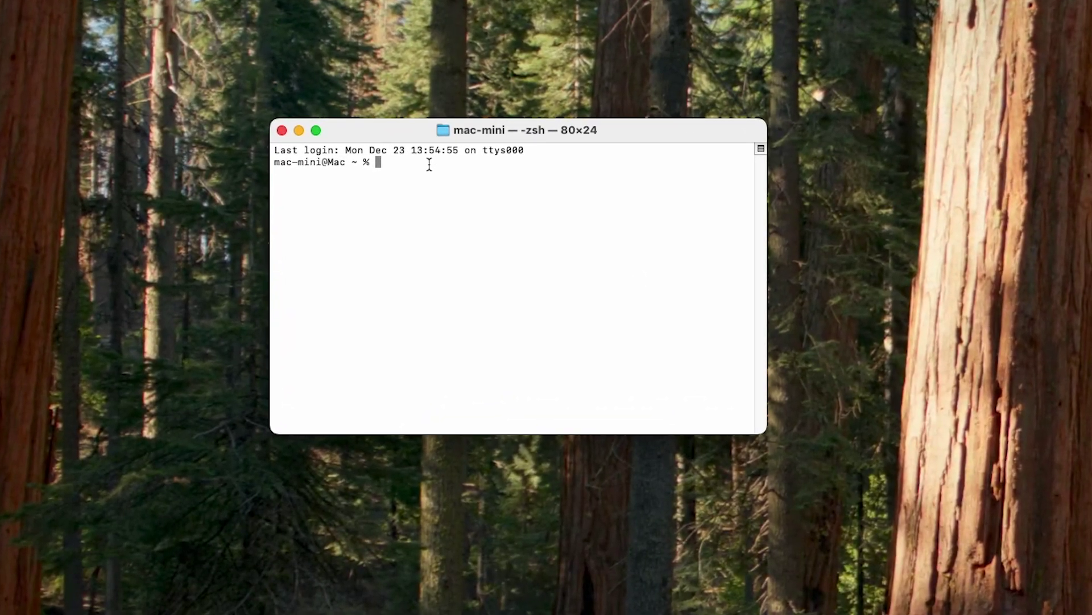
pyautogui.write('avbutil --controller')
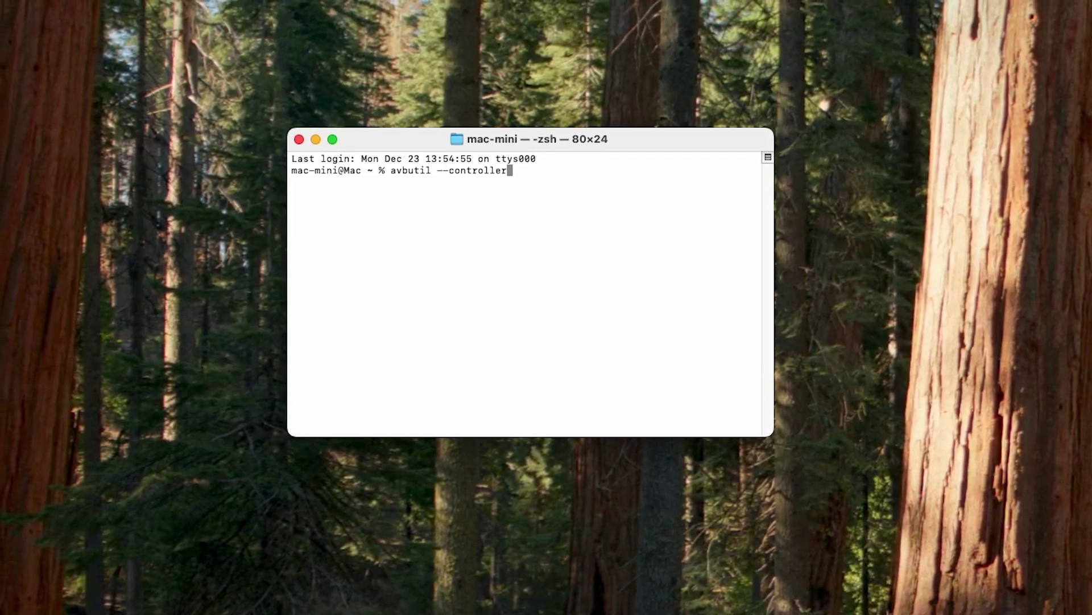
pyautogui.press('Return')
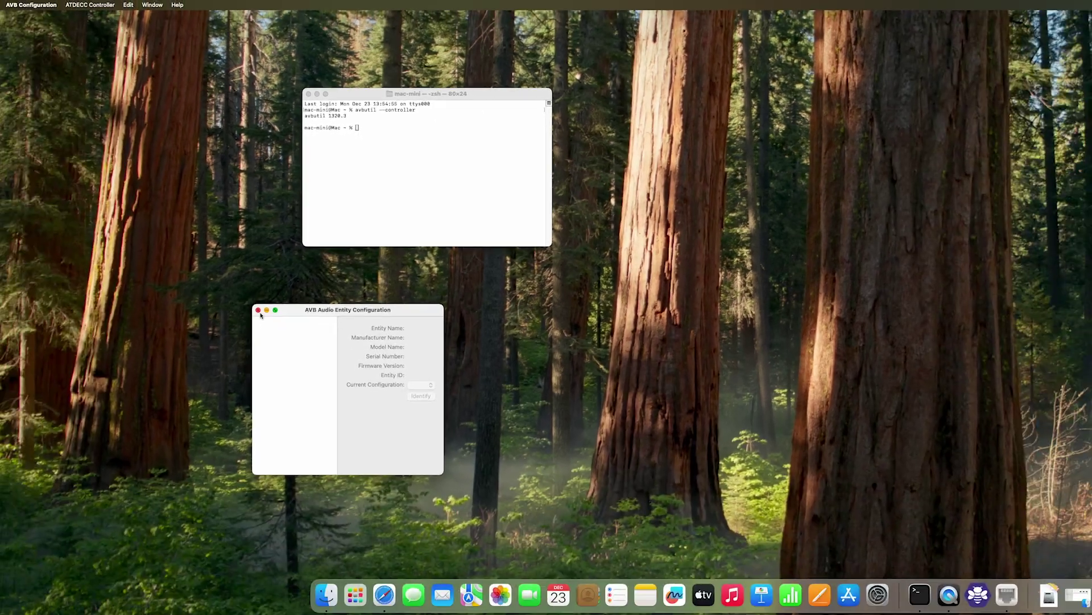
# - Close the entity configuration window and turn on Show advanced settings in AVB Configuration Settings
pyautogui.click(258, 311)
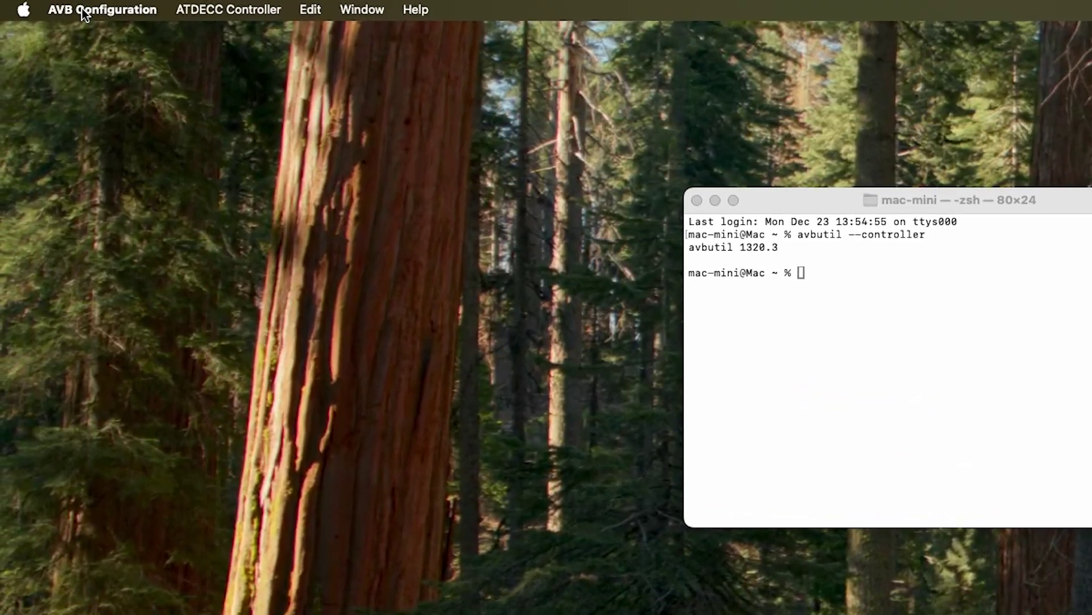
pyautogui.click(22, 6)
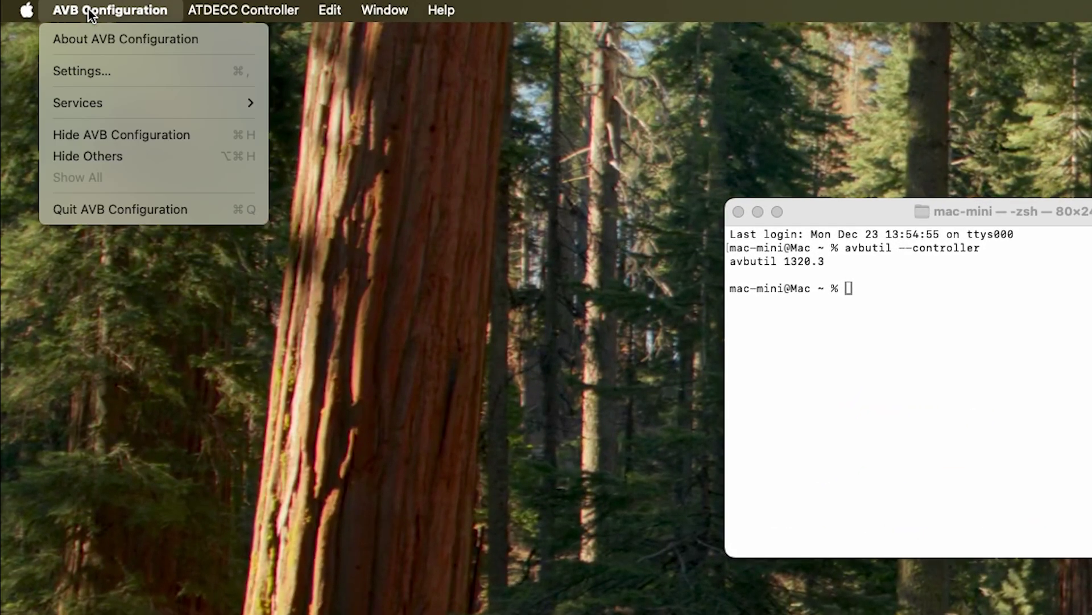
pyautogui.click(84, 69)
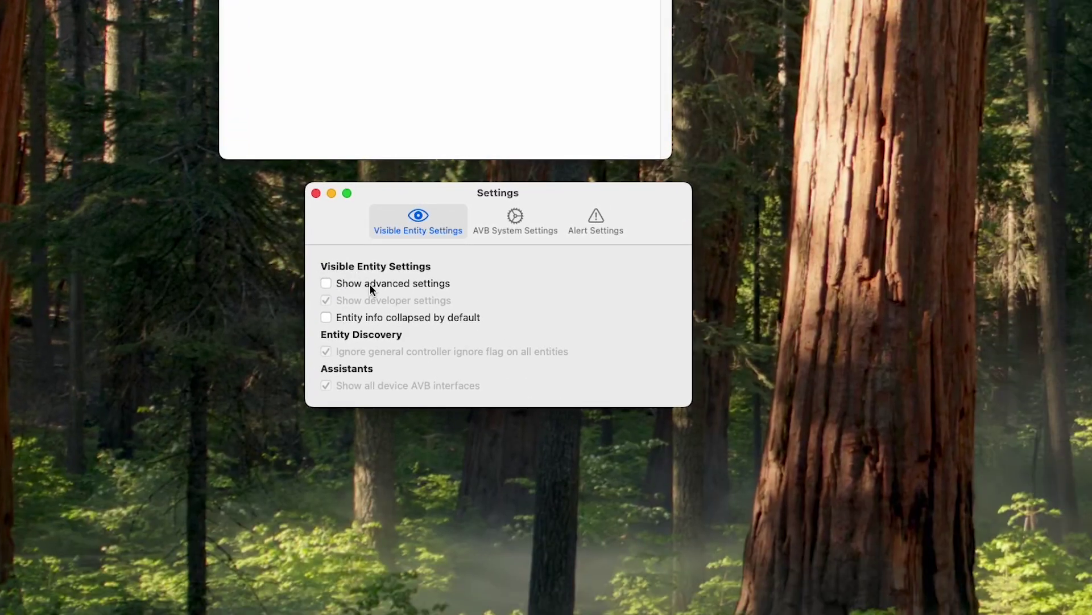
pyautogui.click(370, 283)
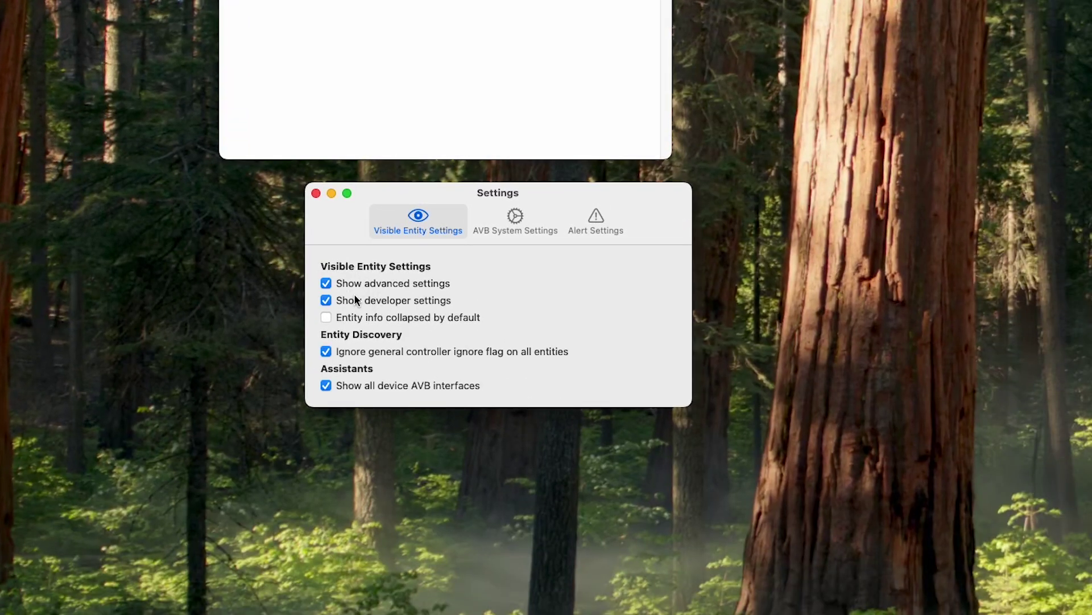
# - Open a new full-screen ATDECC Controller window and select the Ethernet interface row
pyautogui.click(317, 194)
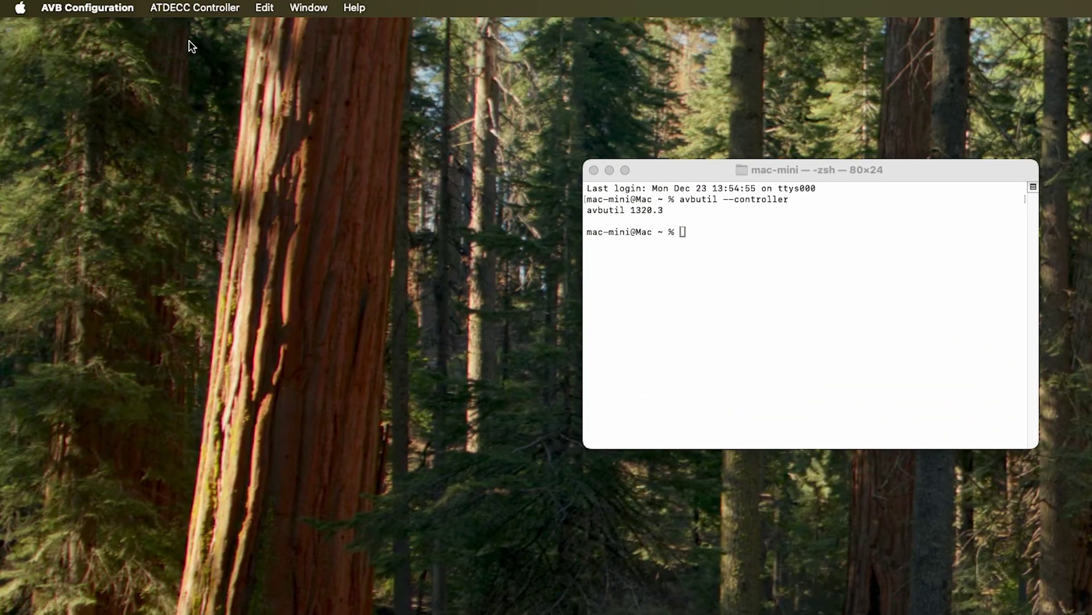
pyautogui.click(191, 5)
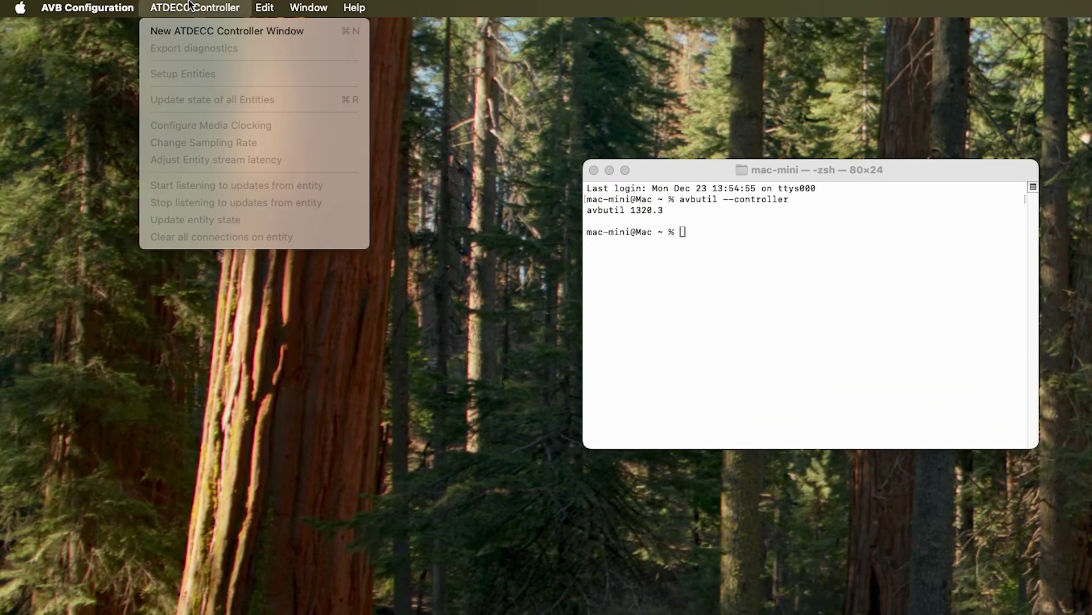
pyautogui.click(191, 32)
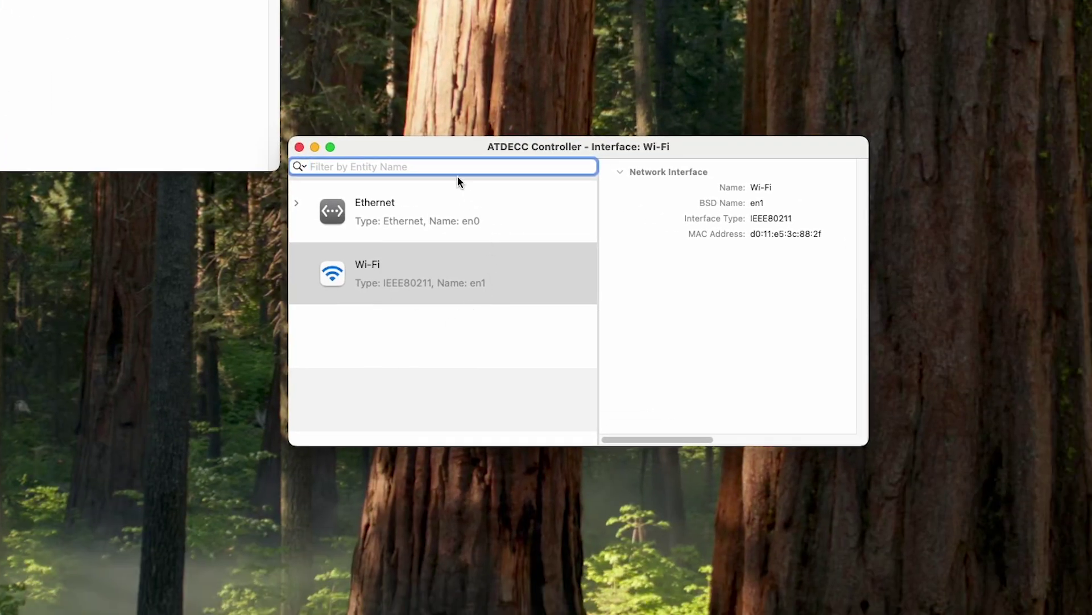
pyautogui.click(330, 146)
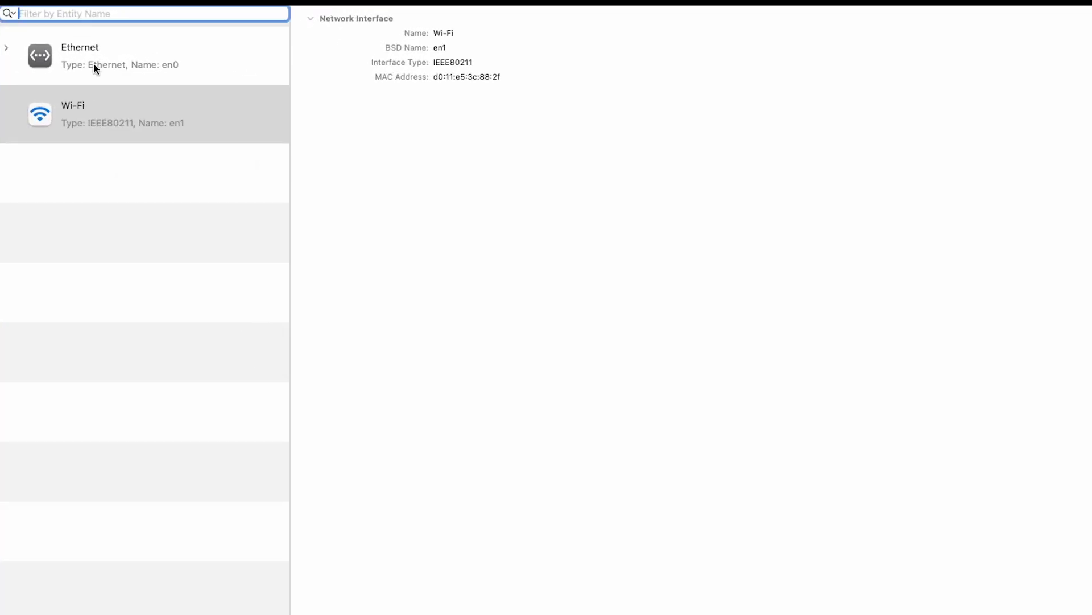
pyautogui.click(95, 69)
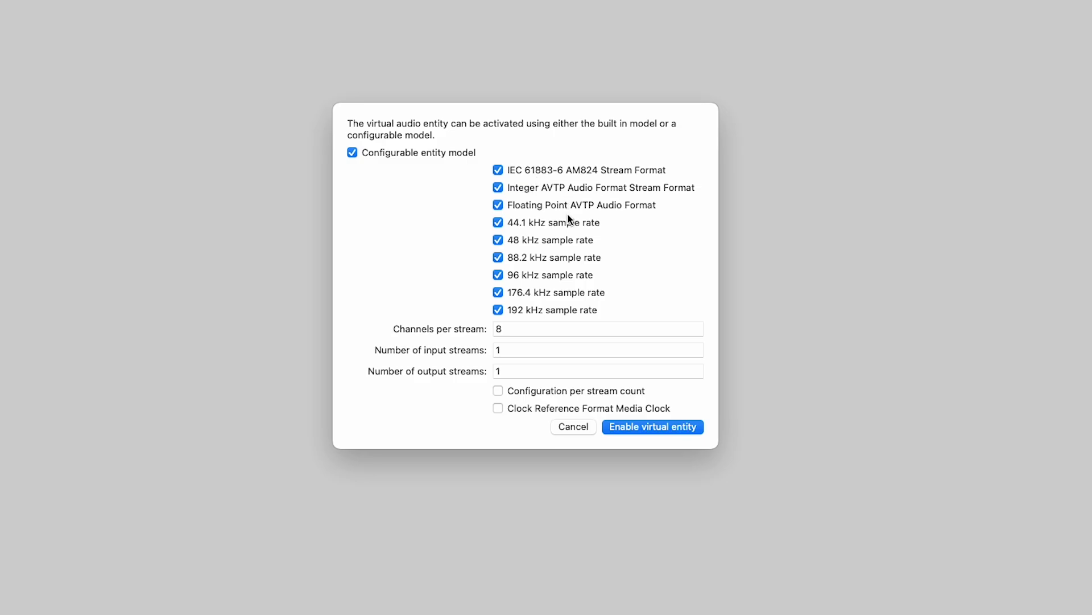
# - Enable the Ethernet virtual entity with only Integer AVTP, 48 kHz and 2 channels per stream
pyautogui.click(527, 311)
pyautogui.click(527, 293)
pyautogui.click(524, 276)
pyautogui.click(522, 243)
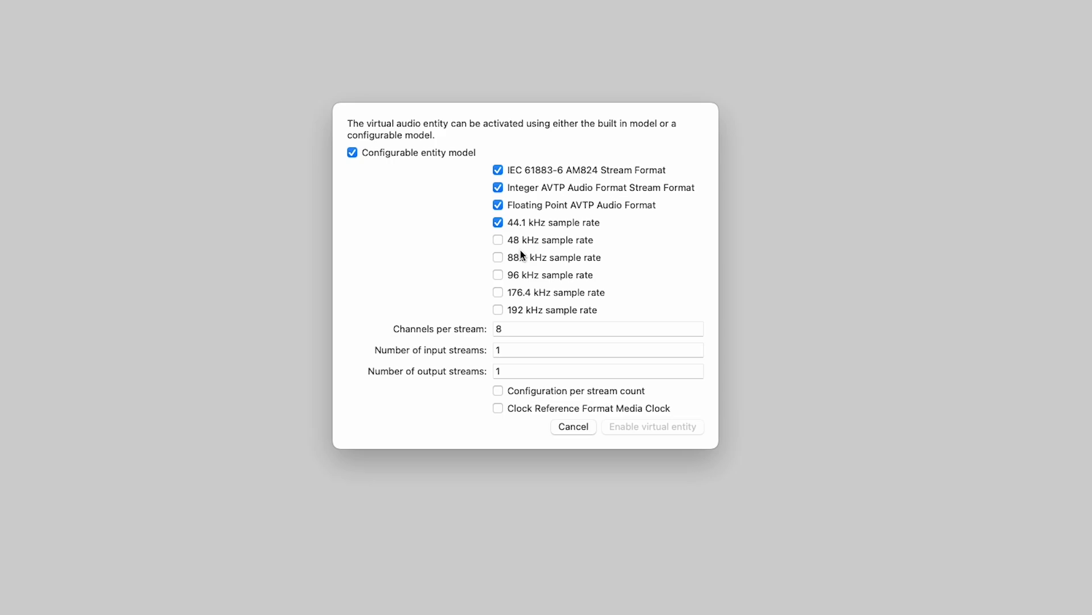
pyautogui.click(520, 242)
pyautogui.click(534, 225)
pyautogui.click(529, 206)
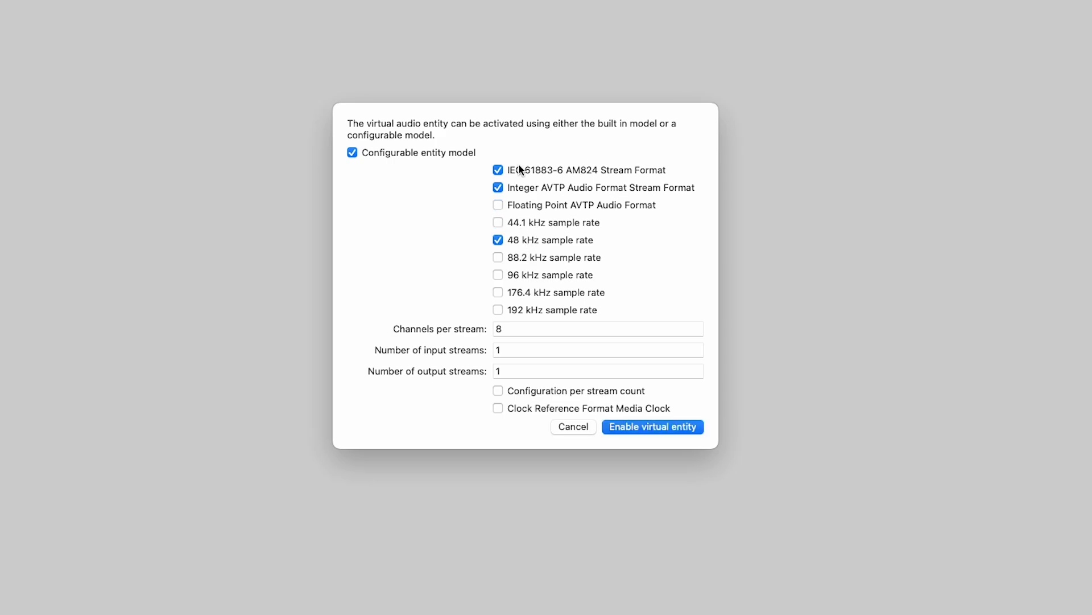
pyautogui.click(519, 168)
pyautogui.doubleClick(495, 335)
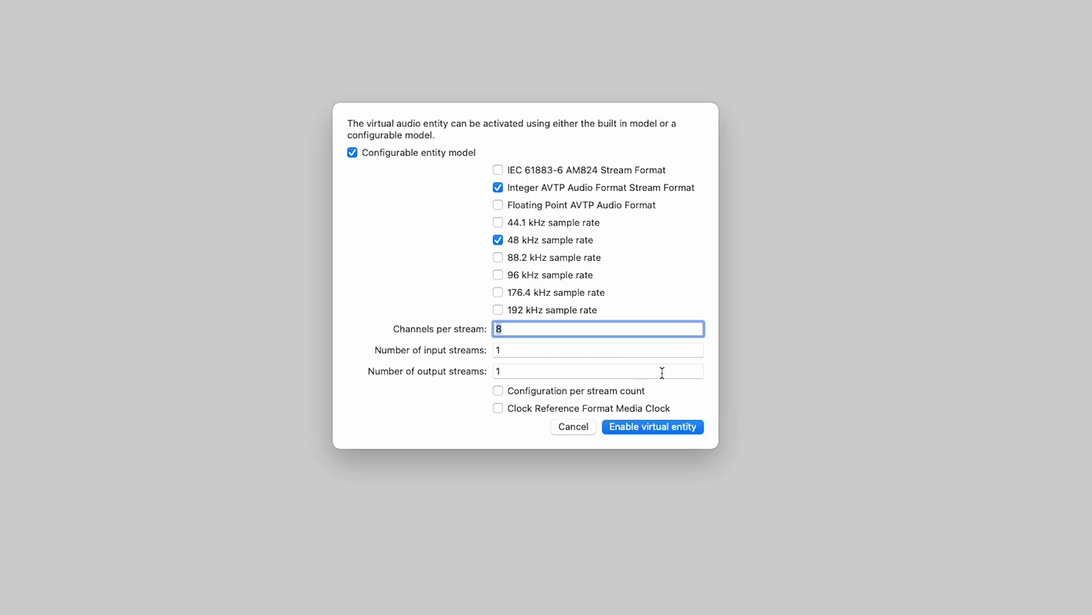
pyautogui.write('2')
pyautogui.click(661, 426)
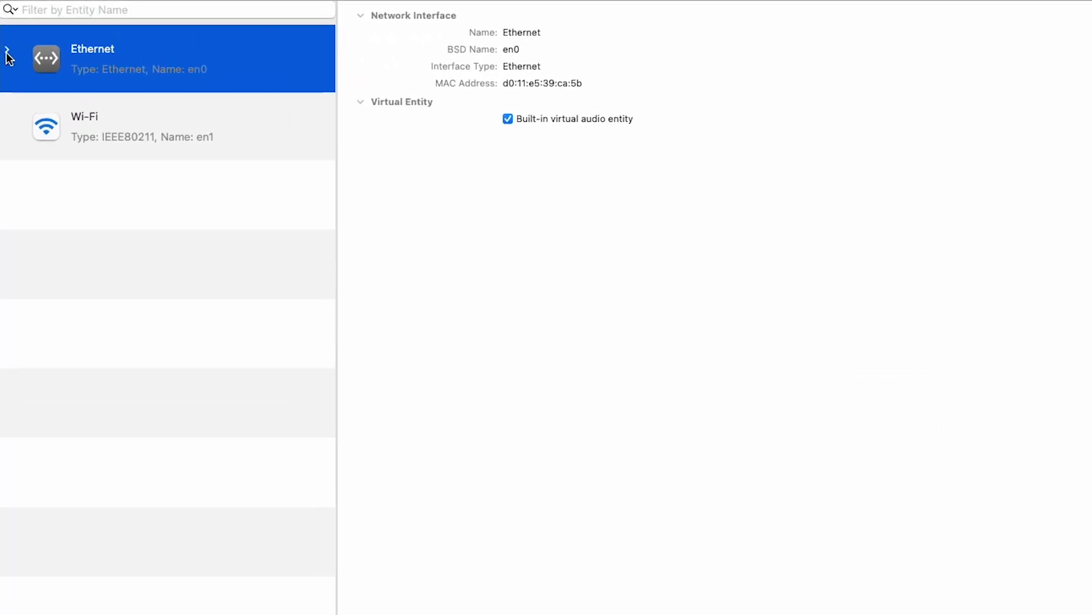
# - Expand Ethernet and the Presonus Corporation domain to show its stream connection matrix
pyautogui.click(7, 51)
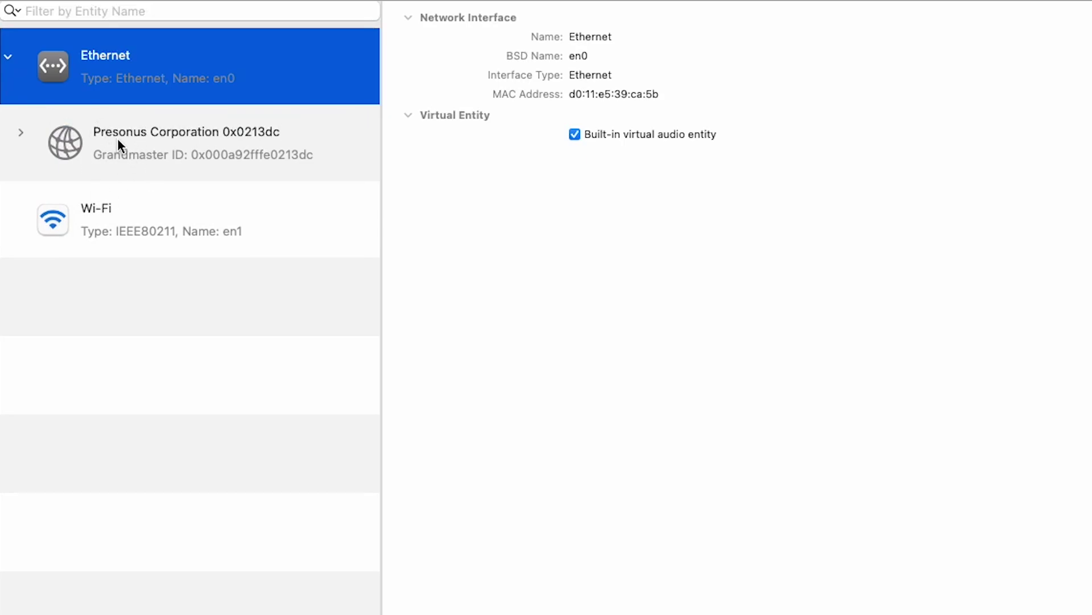
pyautogui.click(118, 141)
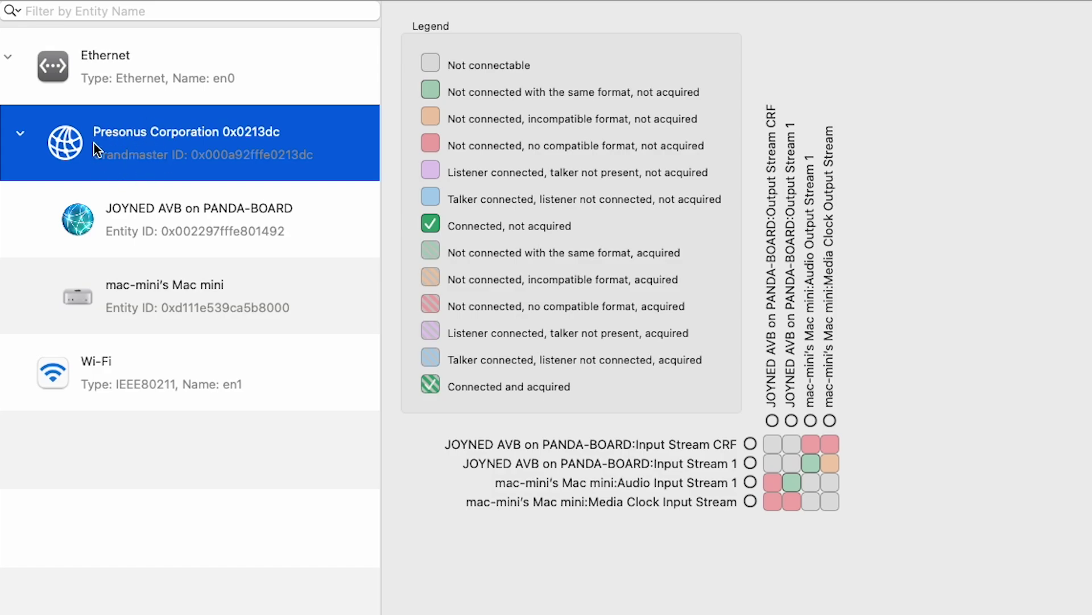
pyautogui.click(466, 442)
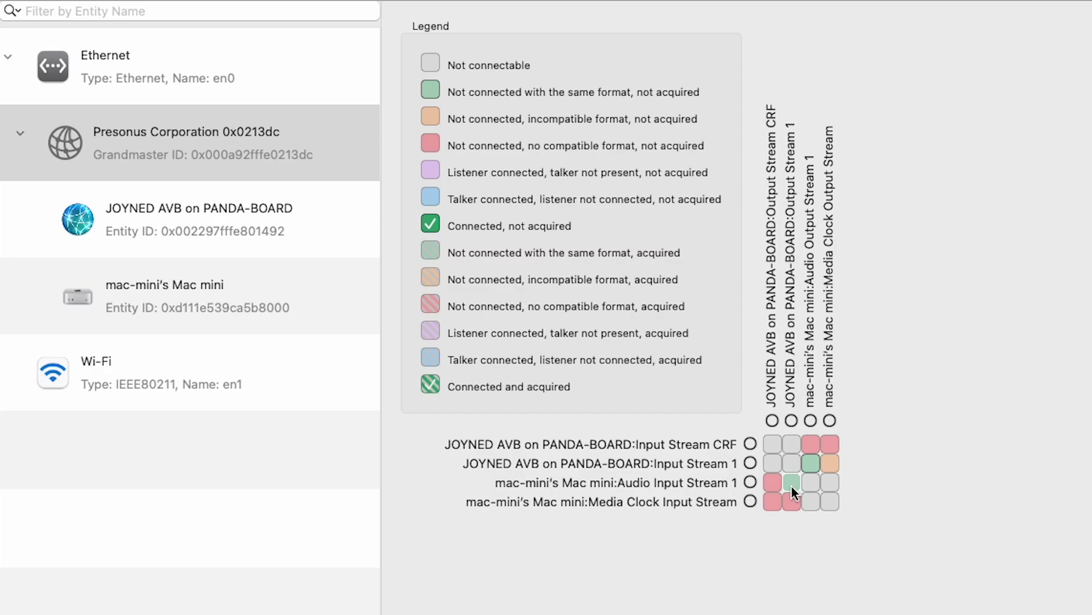
# - Connect Mac mini and PANDA-BOARD audio streams in both directions, then view the Mac mini entity
pyautogui.click(811, 464)
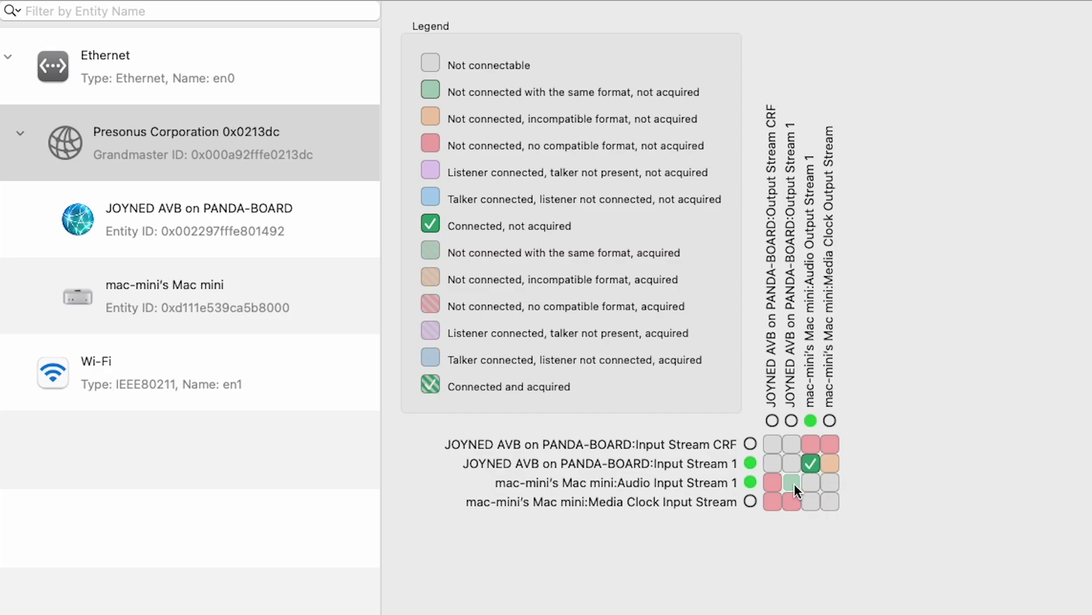
pyautogui.click(794, 484)
pyautogui.click(788, 482)
pyautogui.click(807, 466)
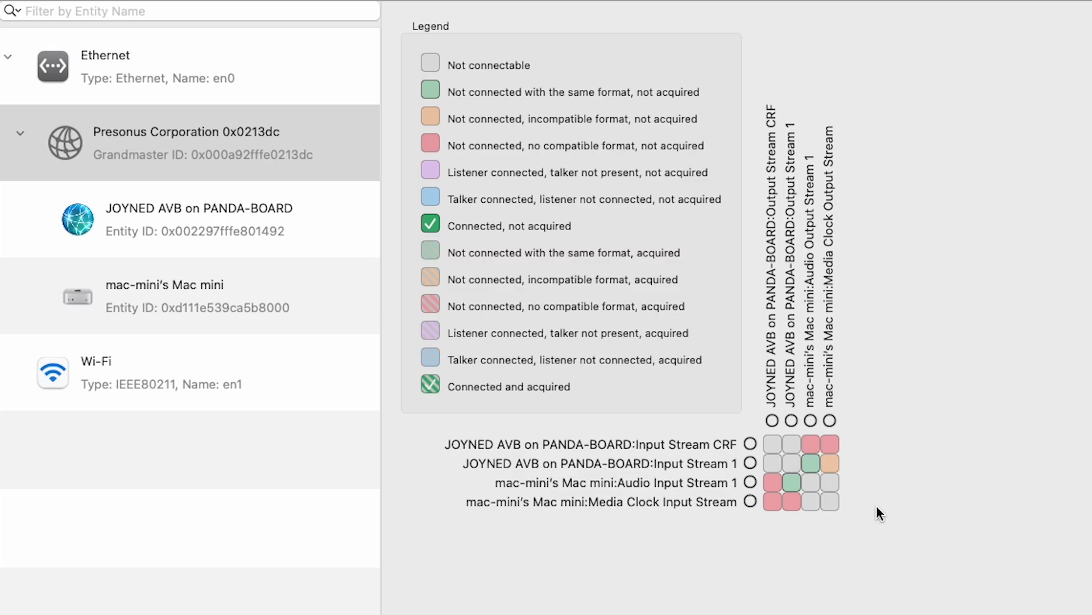
pyautogui.click(159, 285)
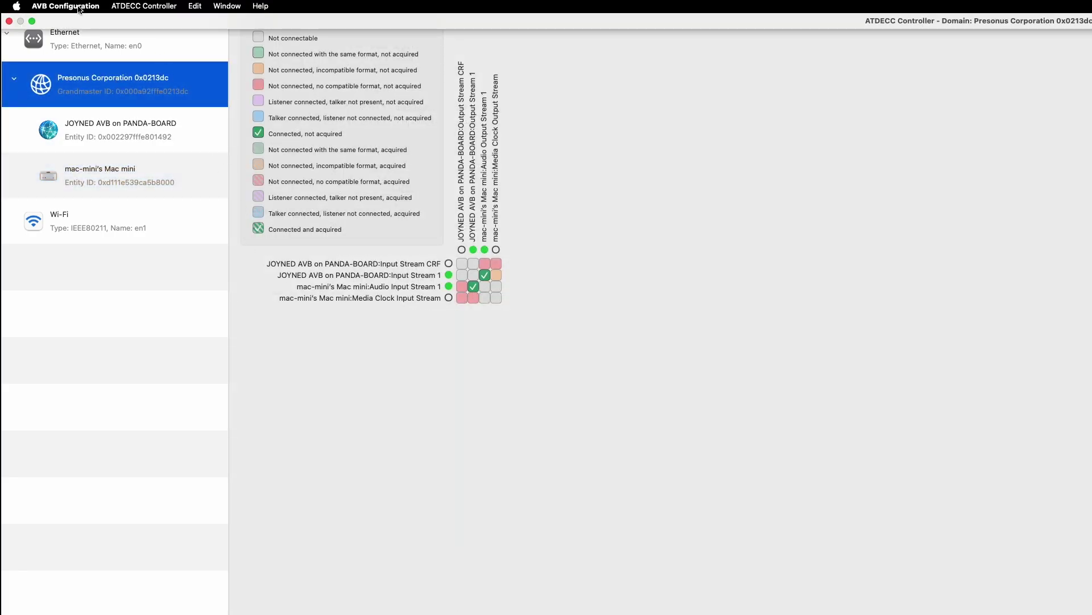
# - Check Show connectable entities in Audio MIDI Setup Network Device Browser under AVB System Settings
pyautogui.click(78, 8)
pyautogui.click(60, 42)
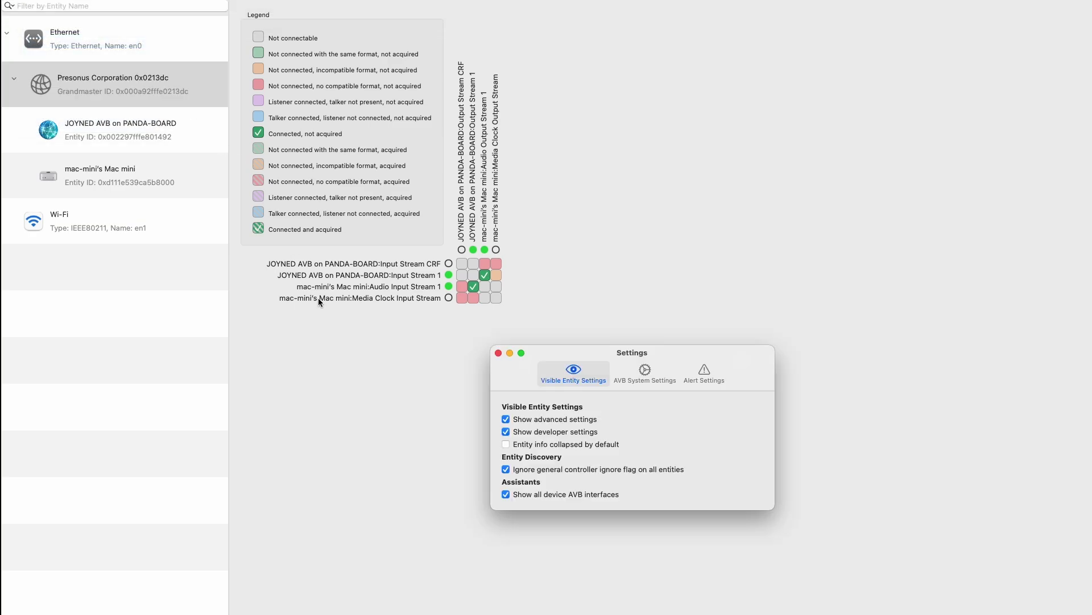
pyautogui.click(644, 373)
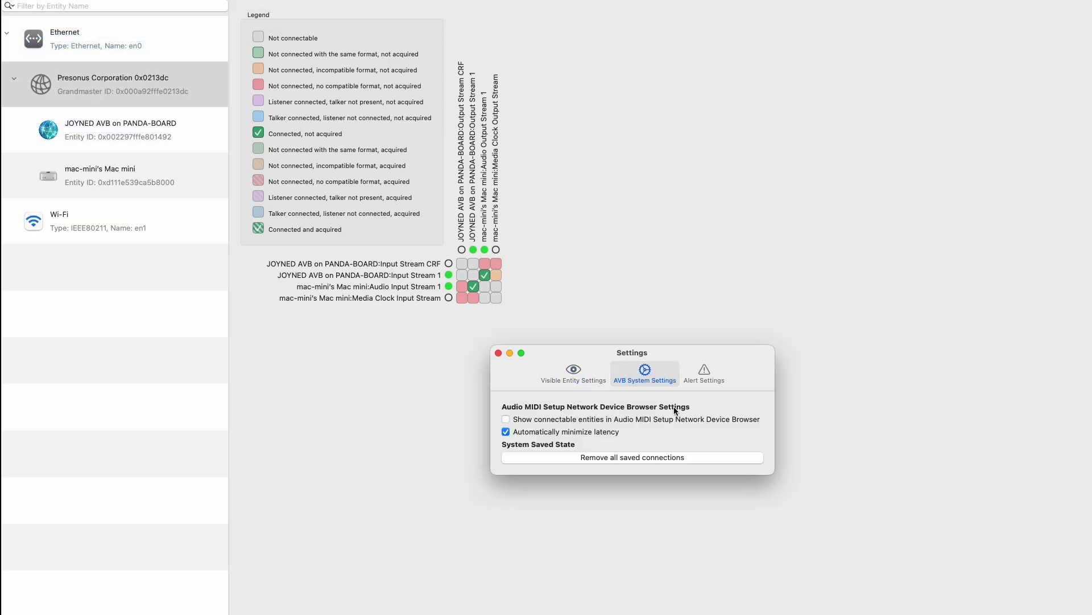
pyautogui.click(523, 423)
pyautogui.click(497, 354)
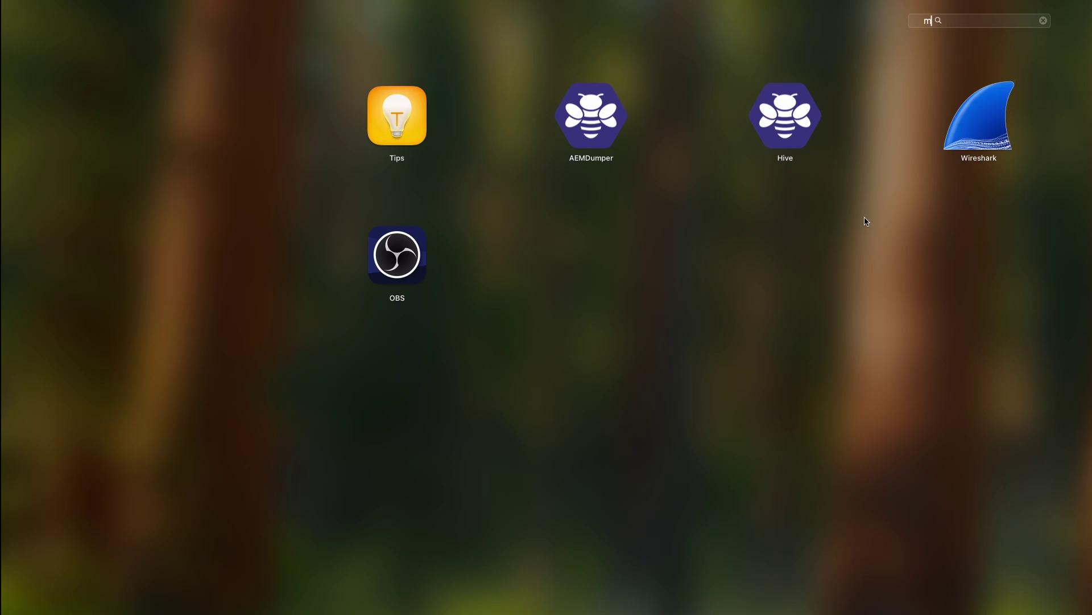
# - Launch Audio MIDI Setup and review Mac mini:Ethernet's input and output settings (48 kHz, 24-bit Integer)
pyautogui.click(980, 112)
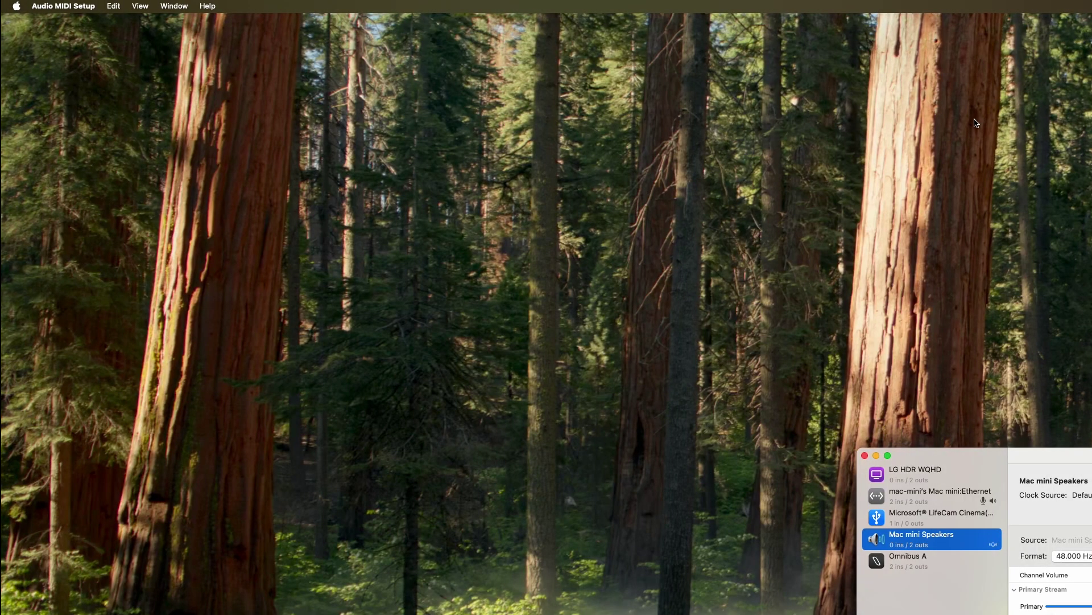
pyautogui.moveTo(1081, 456); pyautogui.dragTo(919, 308)
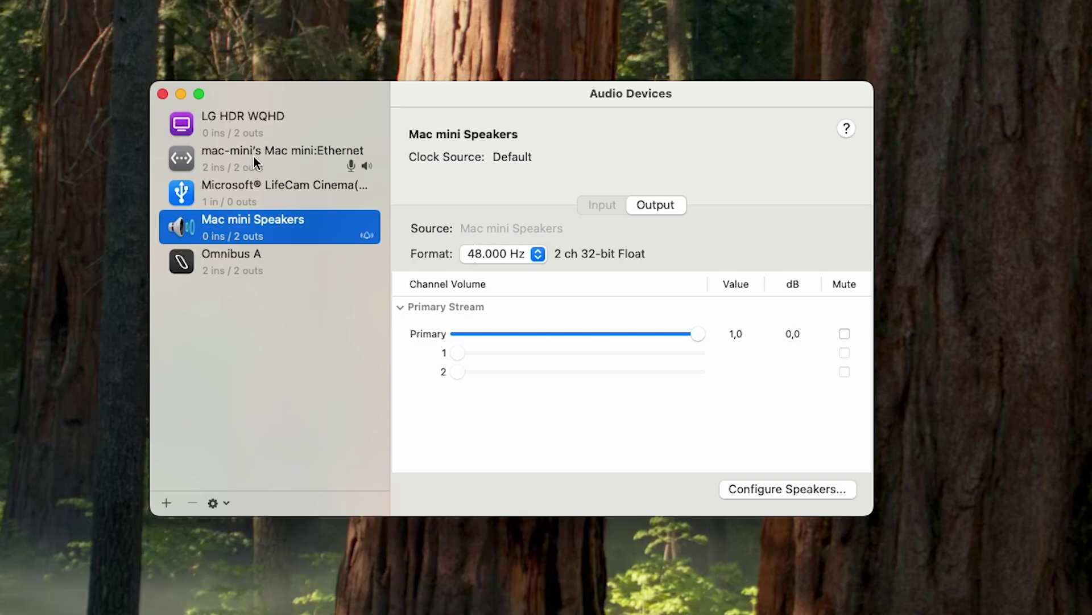
pyautogui.click(254, 152)
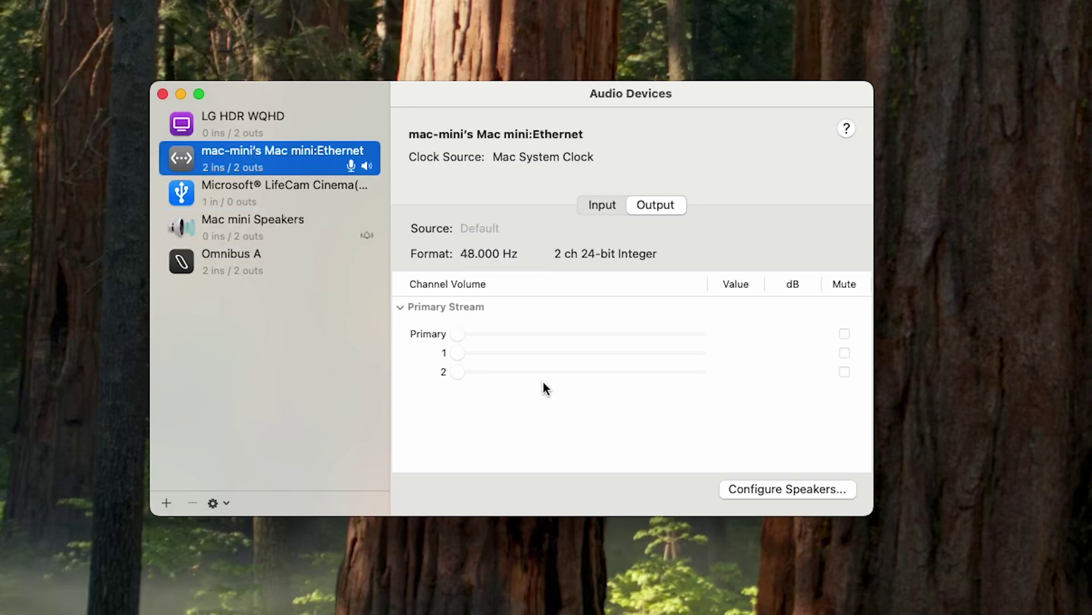
pyautogui.click(600, 207)
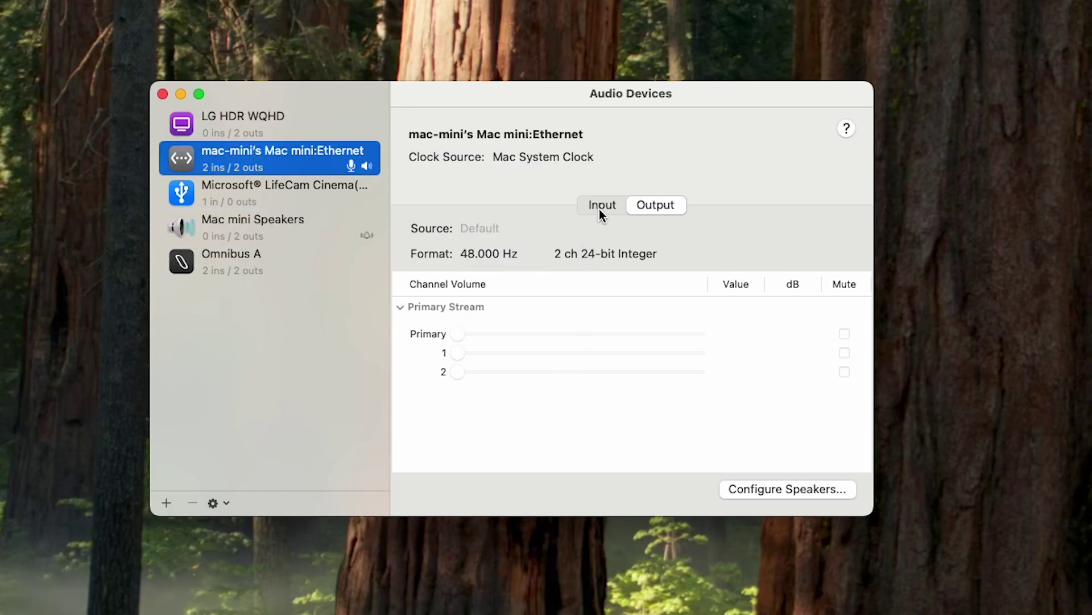
pyautogui.click(642, 204)
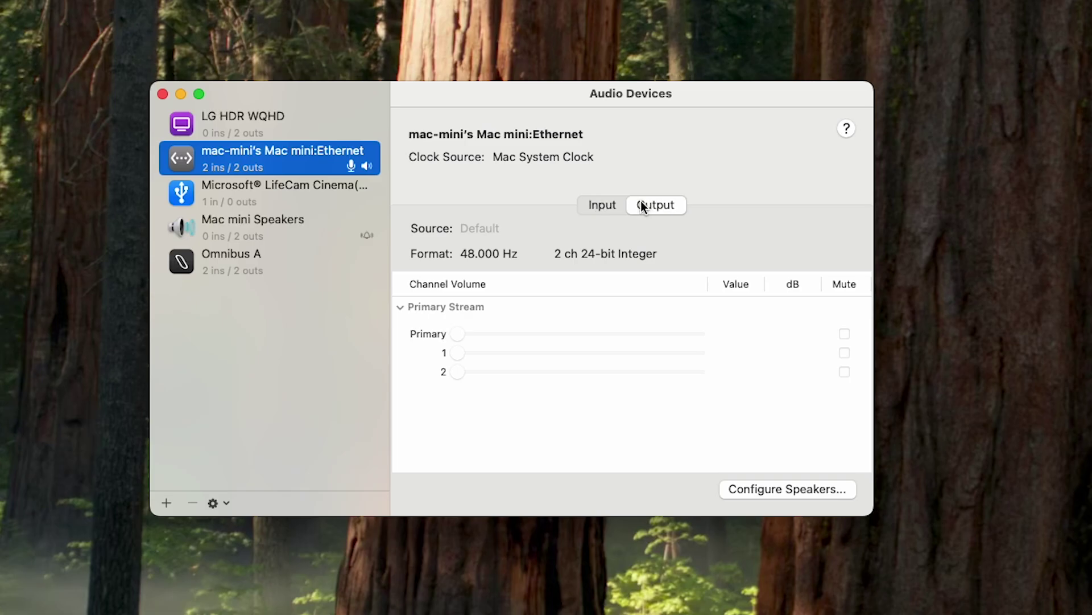